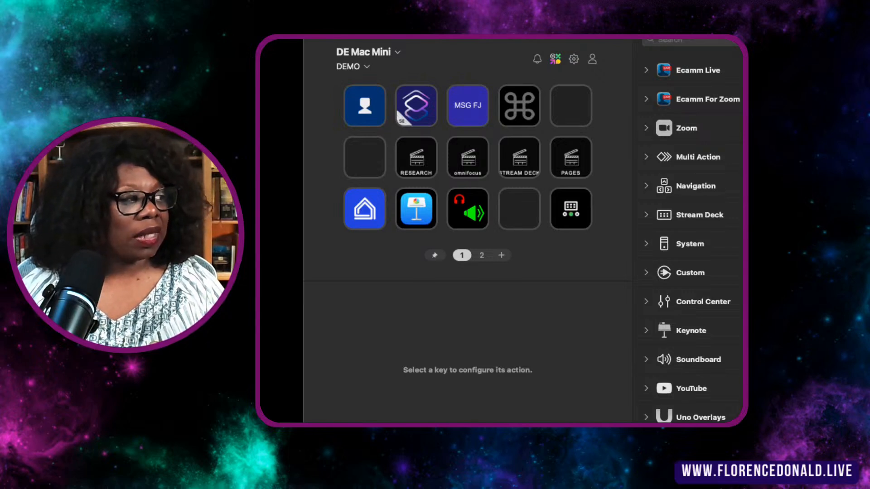
Undo the folder key's removal, and create a nested folder inside it on the key beside the exit key
key("super+z")
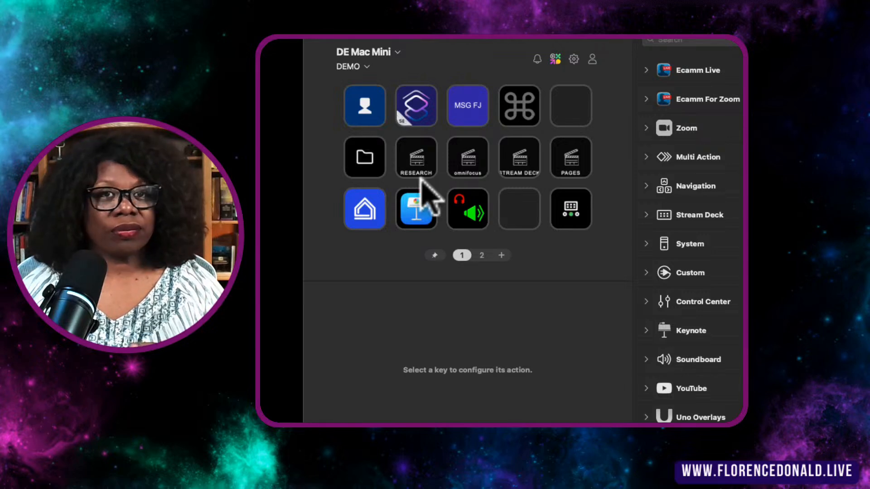
double_click(378, 163)
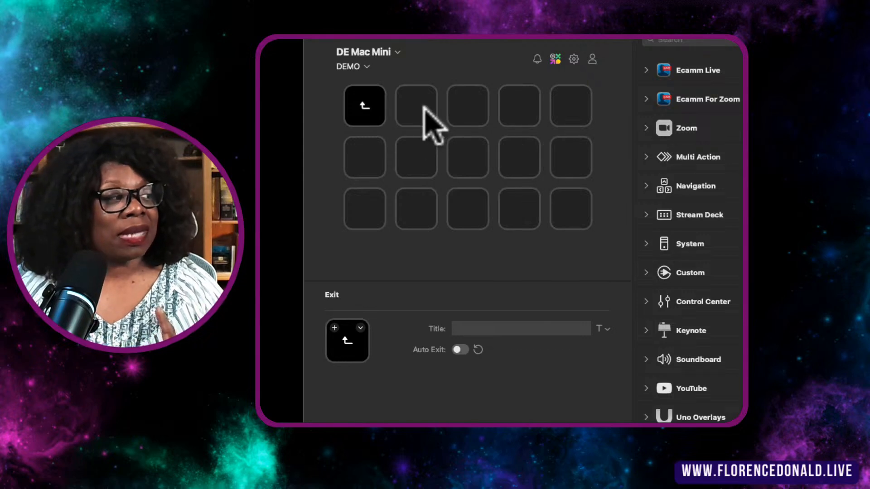
left_click(449, 131)
left_click(423, 111)
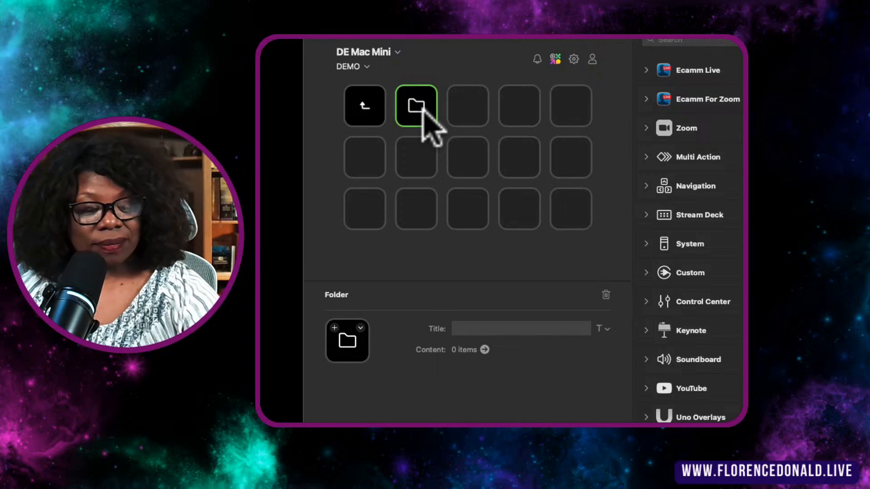
double_click(416, 105)
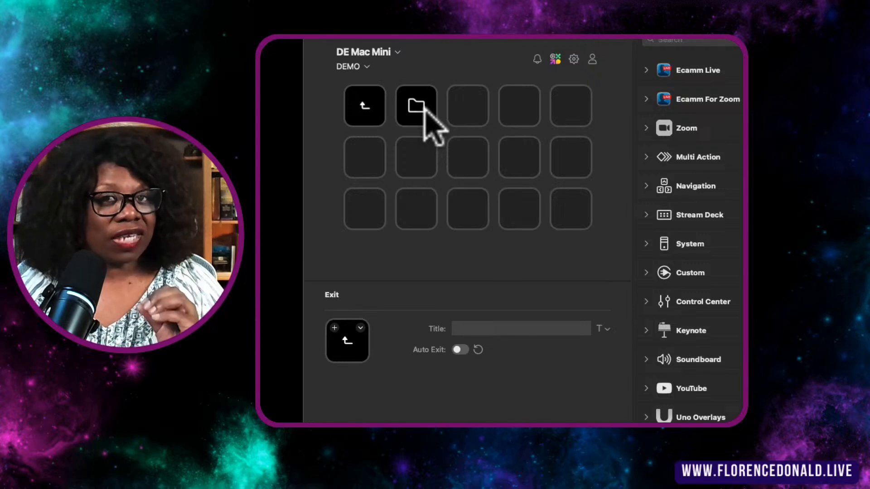
Turn on Auto Exit for the folder's exit key and leave the folder
left_click(366, 111)
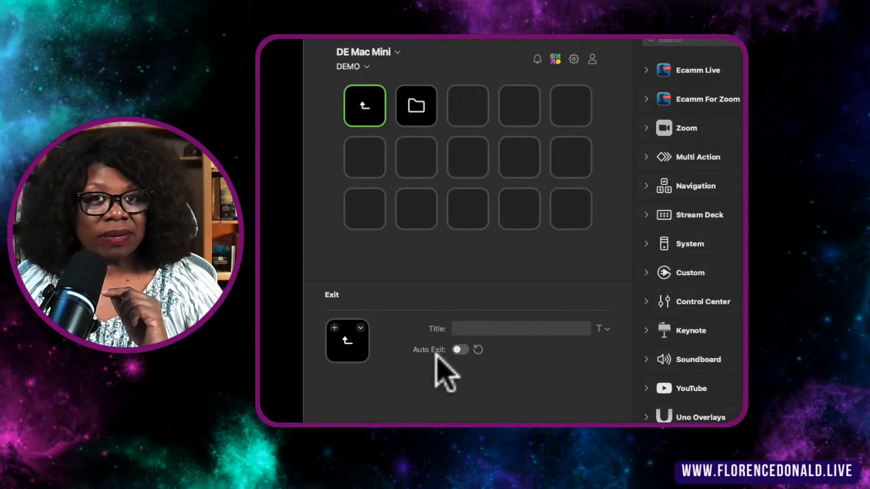
left_click(458, 349)
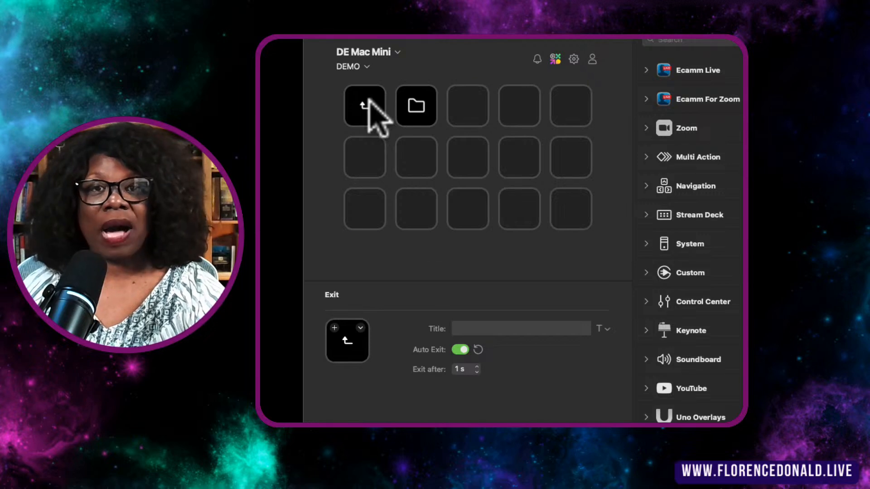
double_click(370, 102)
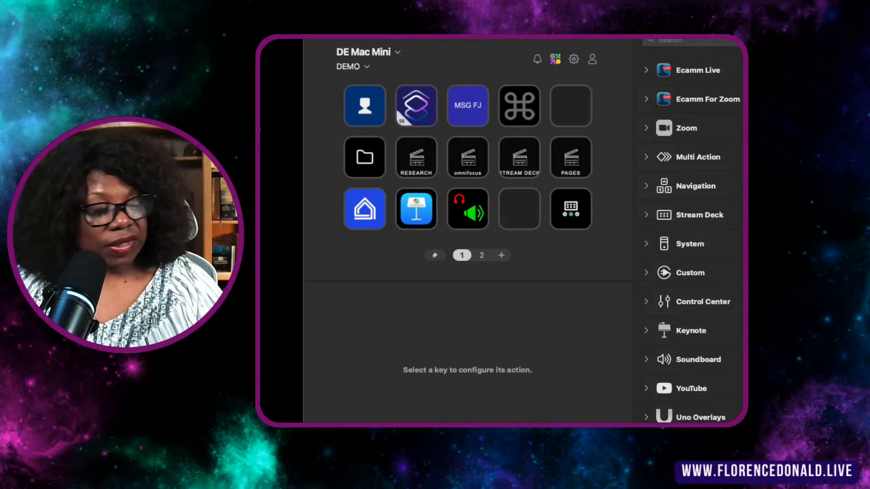
Reopen the folder and assign Ecamm For Zoom's Mute/Unmute Audio action to the empty key beside the nested folder
double_click(399, 167)
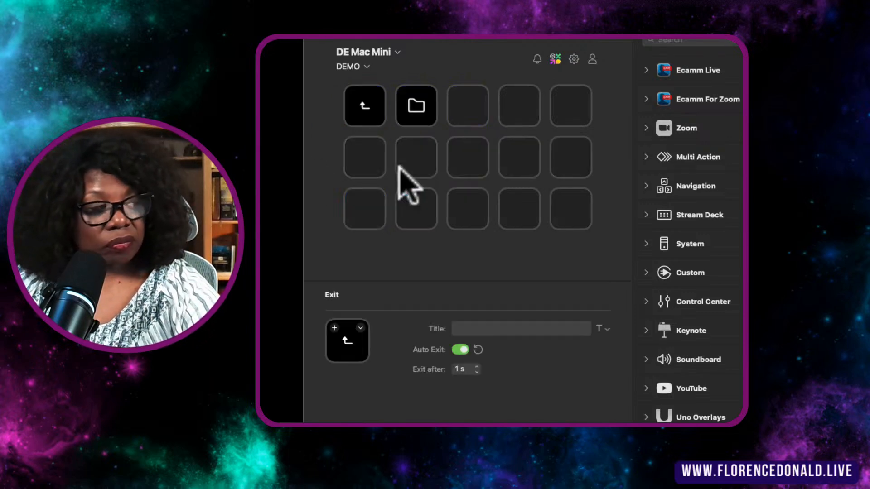
left_click(411, 106)
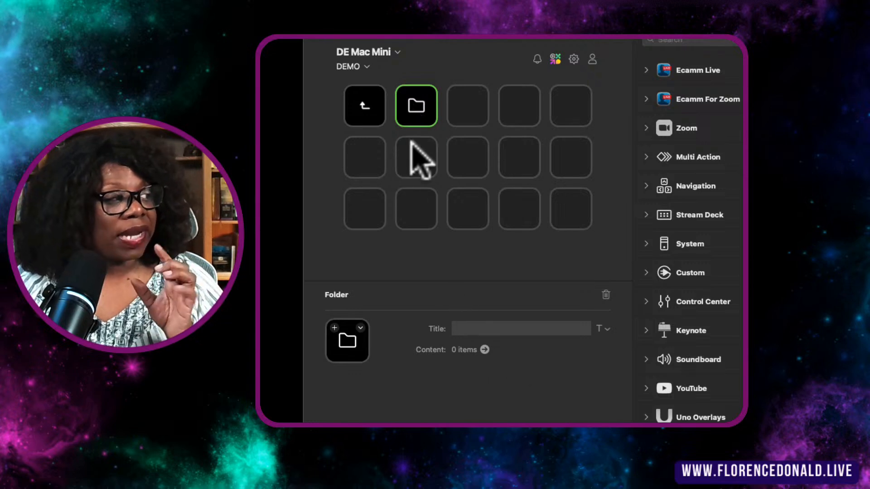
left_click(466, 119)
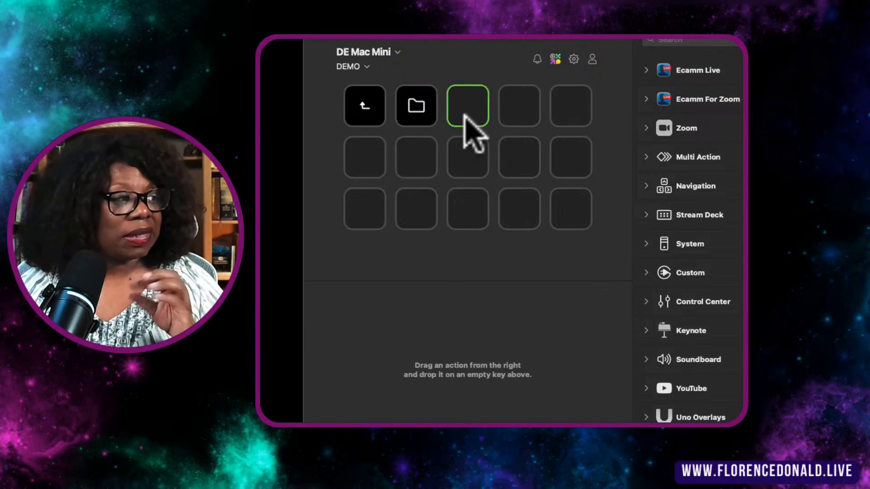
left_click(422, 107)
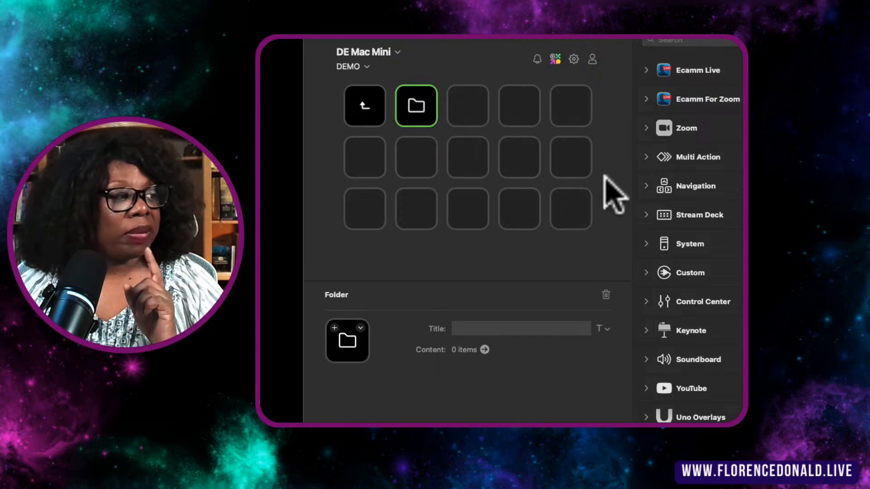
left_click(646, 107)
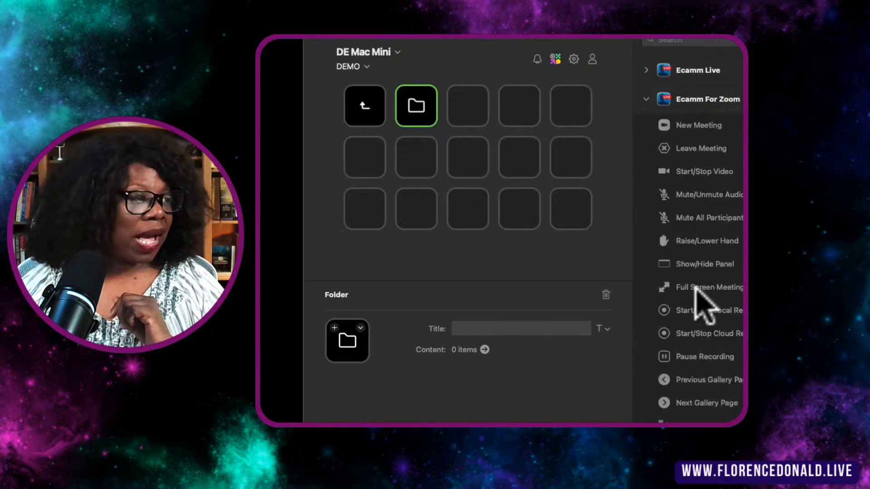
left_click_drag(694, 194, 489, 131)
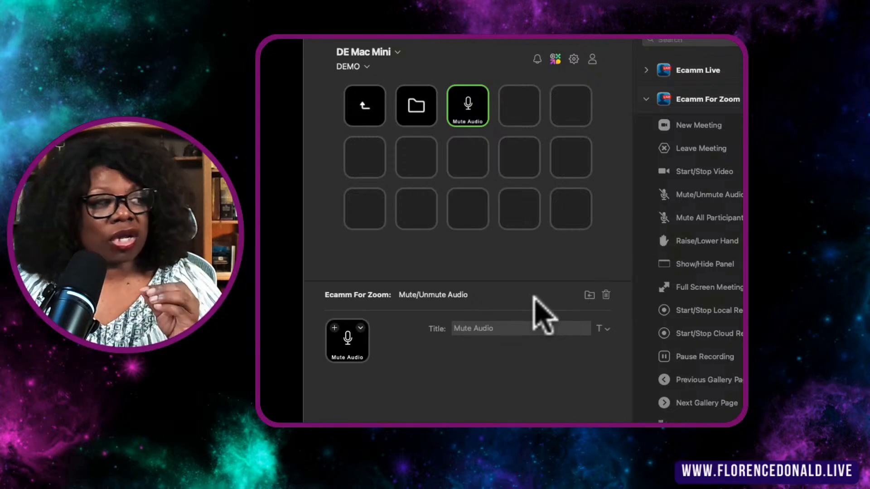
left_click(476, 155)
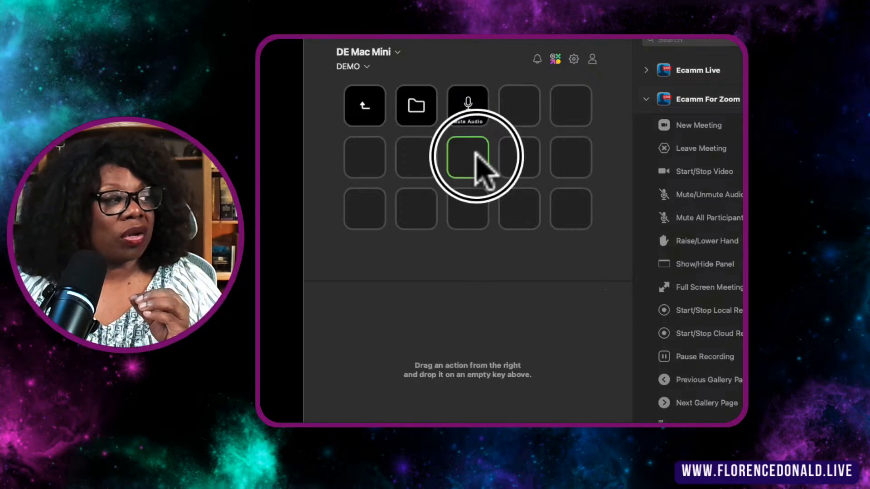
left_click(468, 115)
left_click(365, 110)
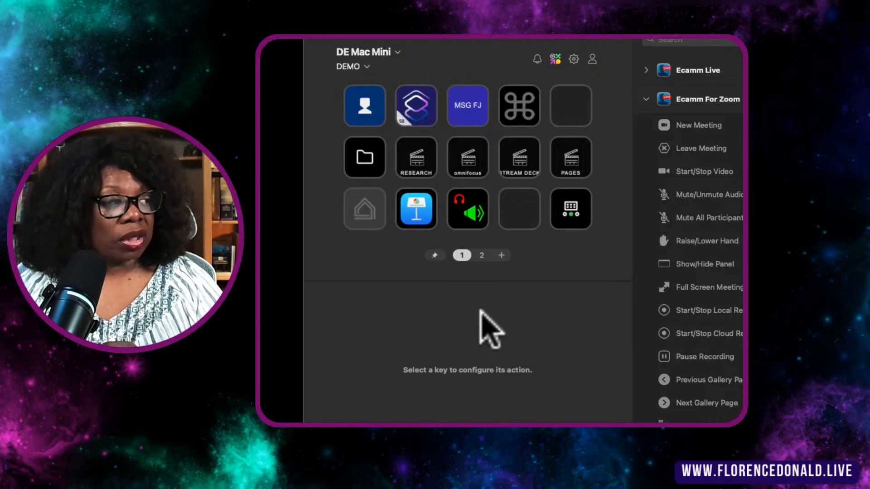
Insert a copy of page 1 as page 2 of the DEMO profile and compare the two pages
left_click(500, 257)
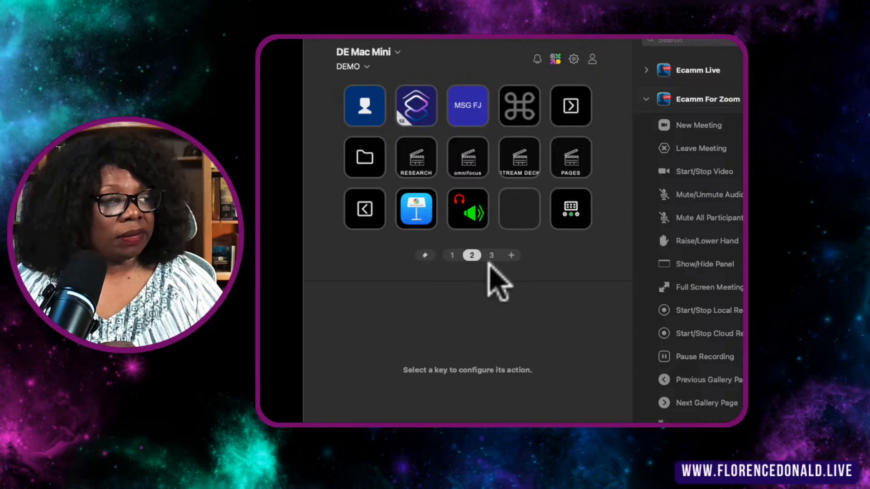
left_click(452, 255)
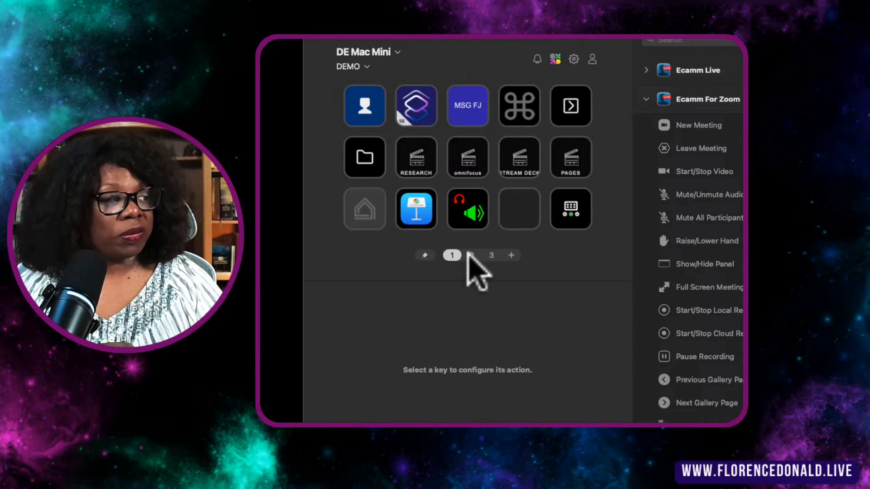
left_click(472, 255)
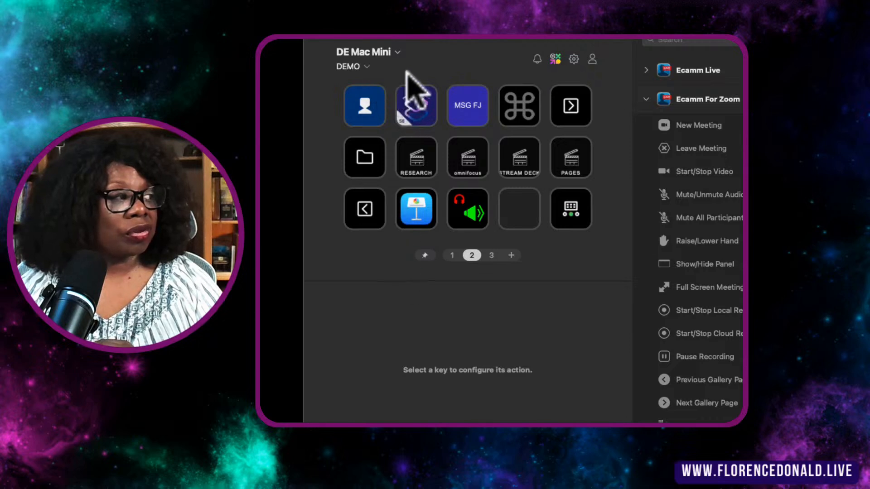
Switch to the Stream Deck + device and paste the copied page as page 4 of the MAIN SD+ profile
left_click(395, 49)
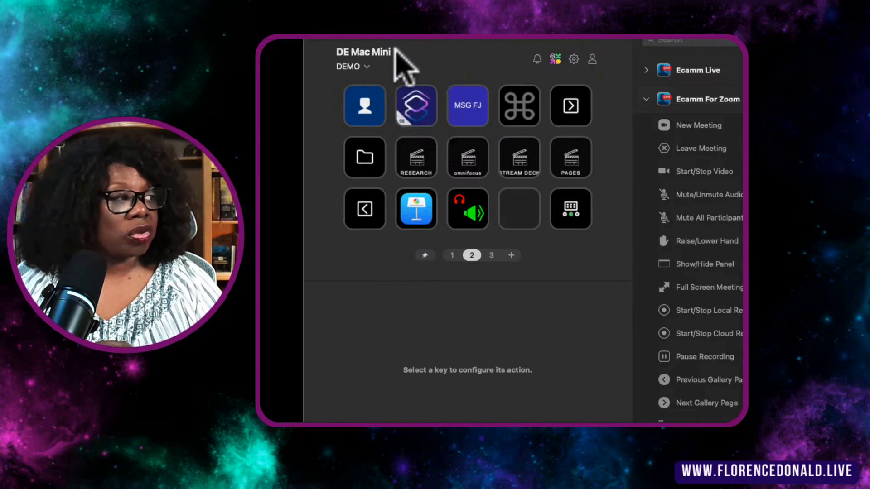
left_click(386, 113)
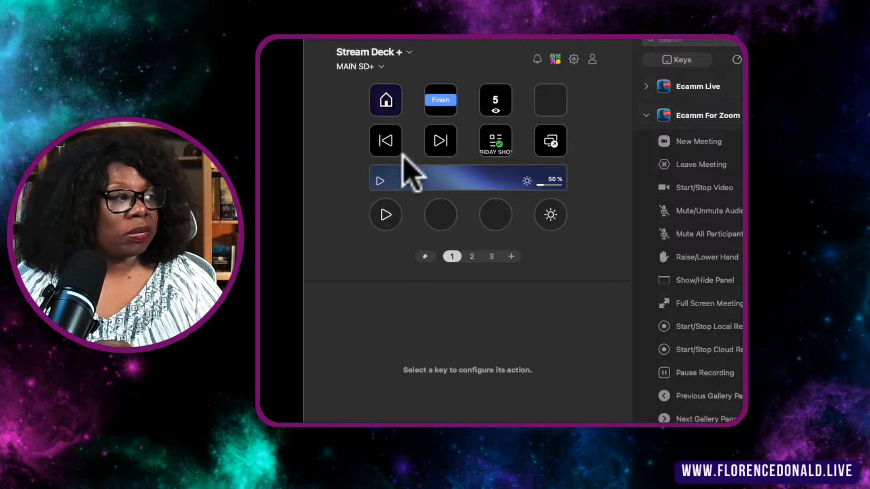
left_click(511, 256)
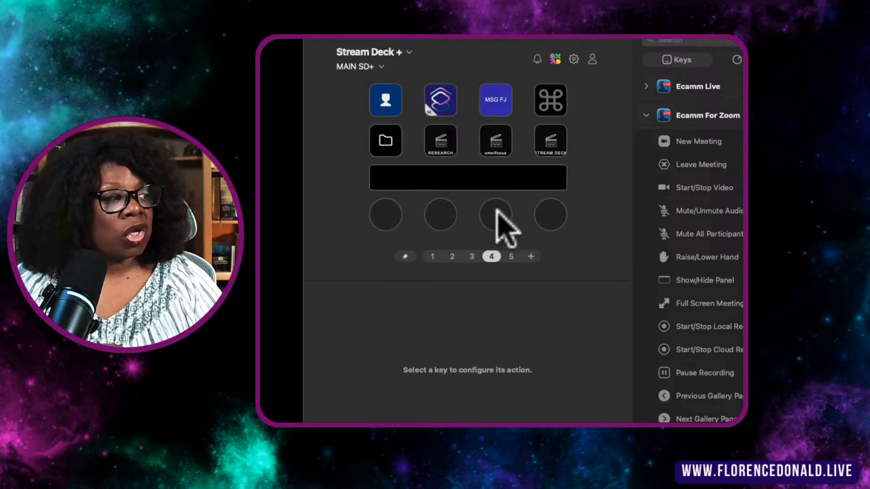
Remove page 4 from the MAIN SD+ profile and paste the copied page in its place again
left_click(491, 256)
left_click(499, 276)
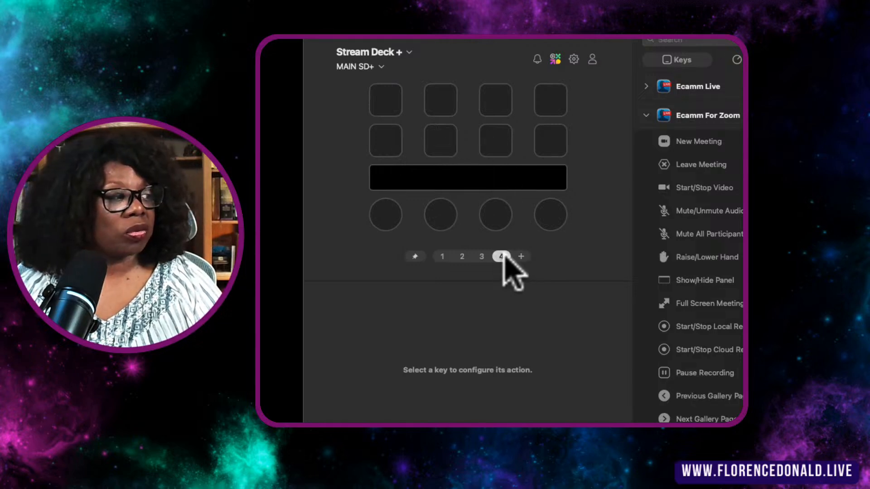
left_click(516, 313)
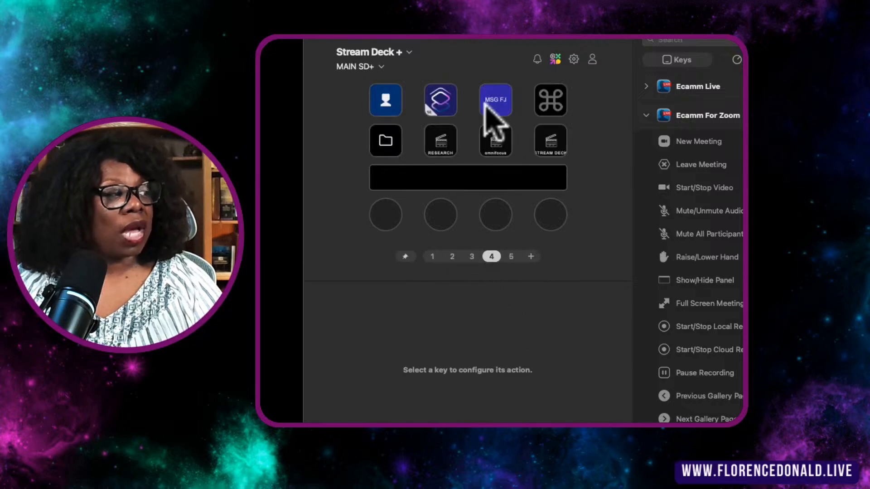
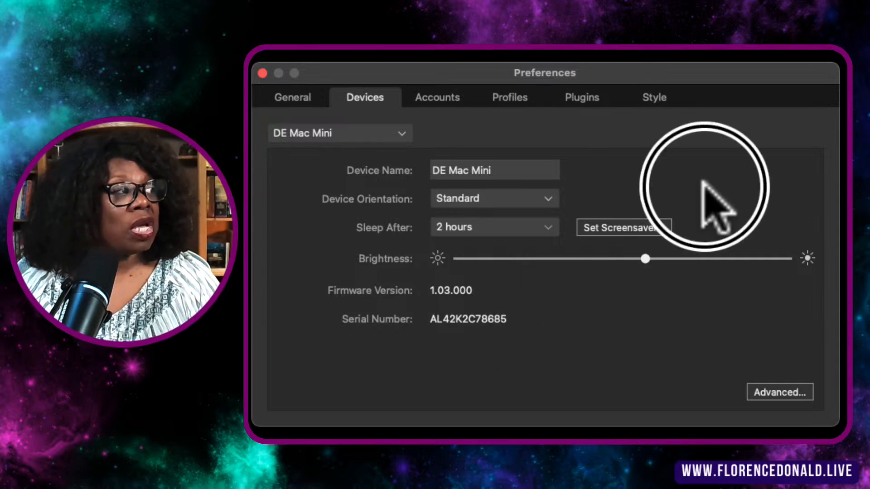
Open the screensaver setting for DE Mac Mini in the device preferences
left_click(627, 228)
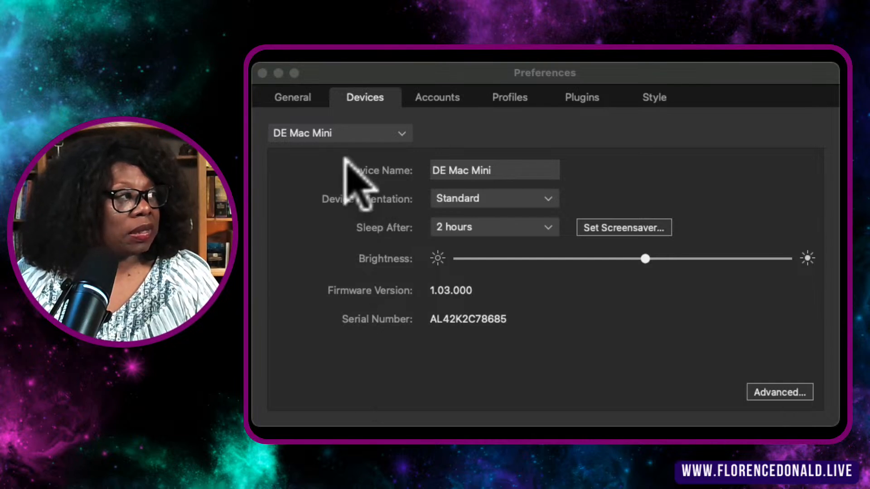
left_click(343, 310)
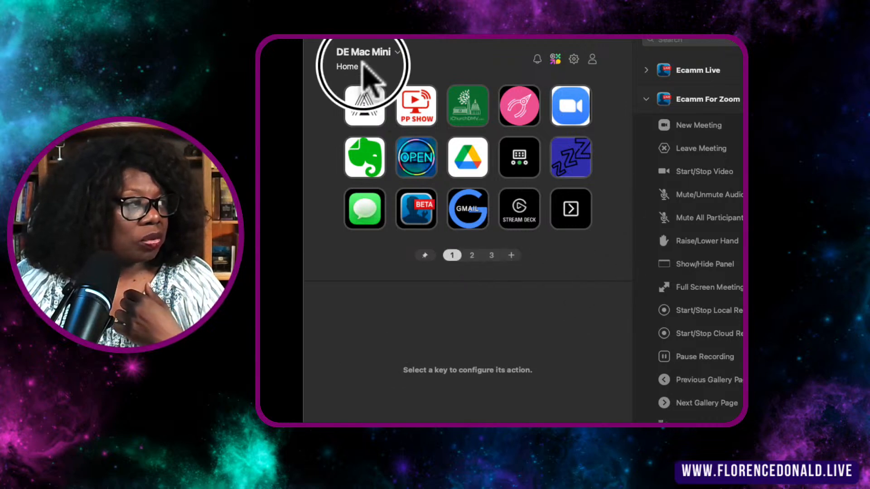
Open the profile preferences for DE Mac Mini and show the settings of the OH GLOBAL profile
left_click(389, 340)
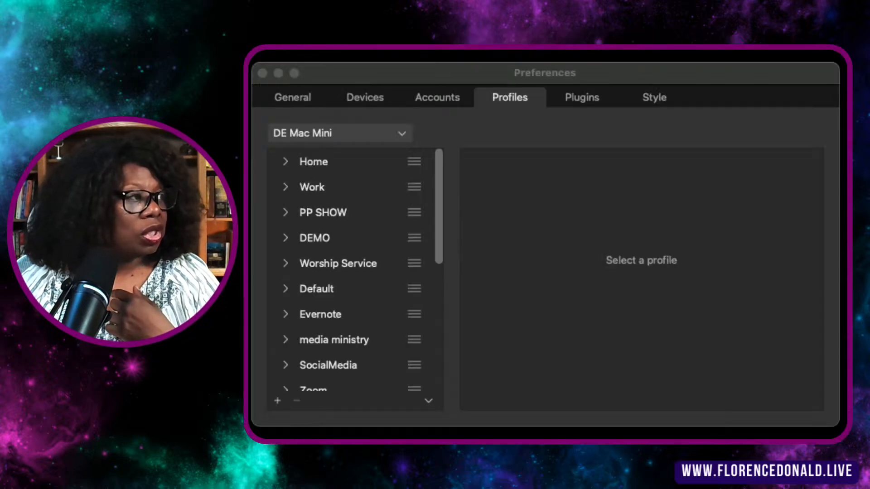
left_click_drag(439, 240, 439, 369)
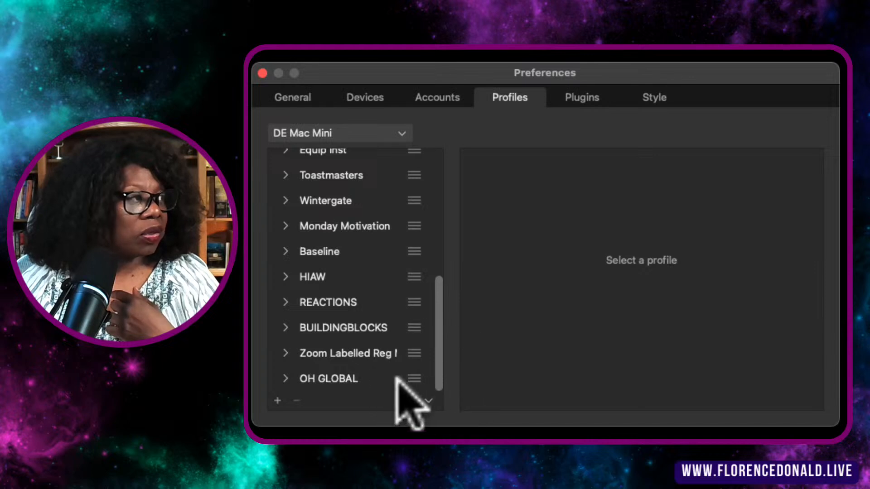
left_click(346, 378)
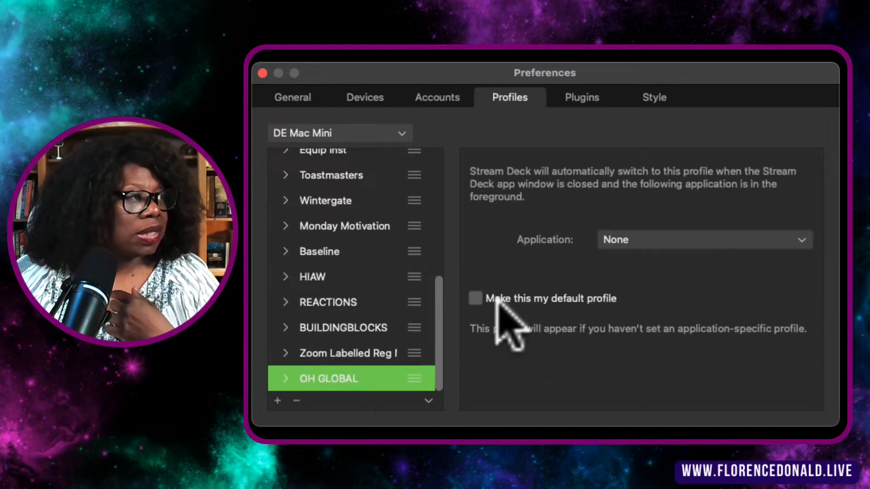